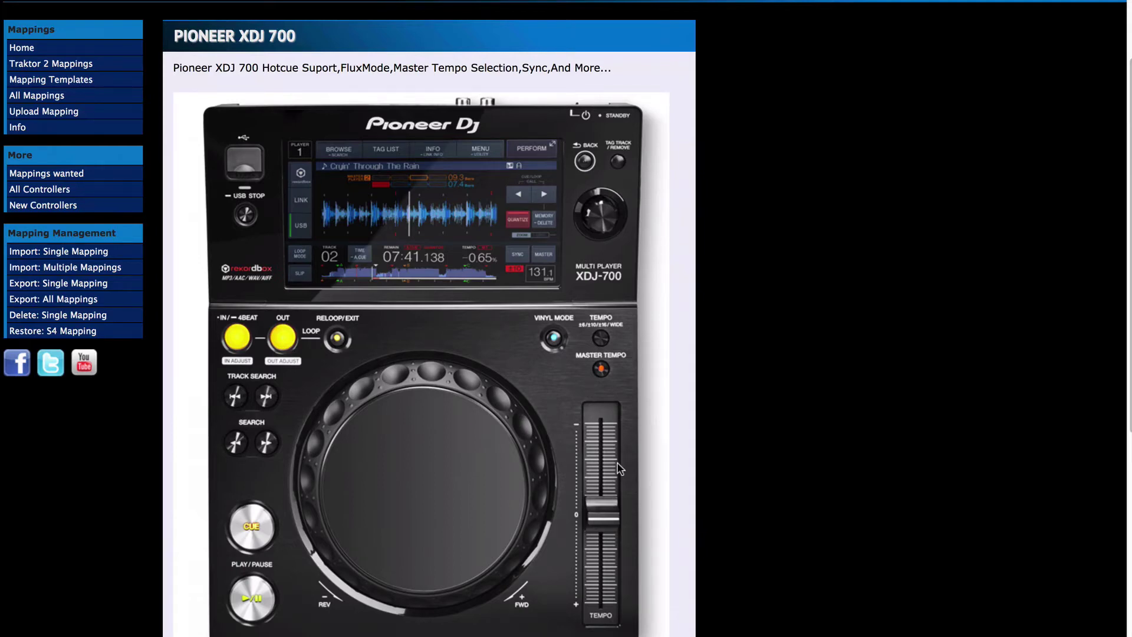
# - Scroll the MIDI Studio canvas until both XDJ-700 players show beside the DJM-900NXS2
pyautogui.scroll(3, 847, 422)
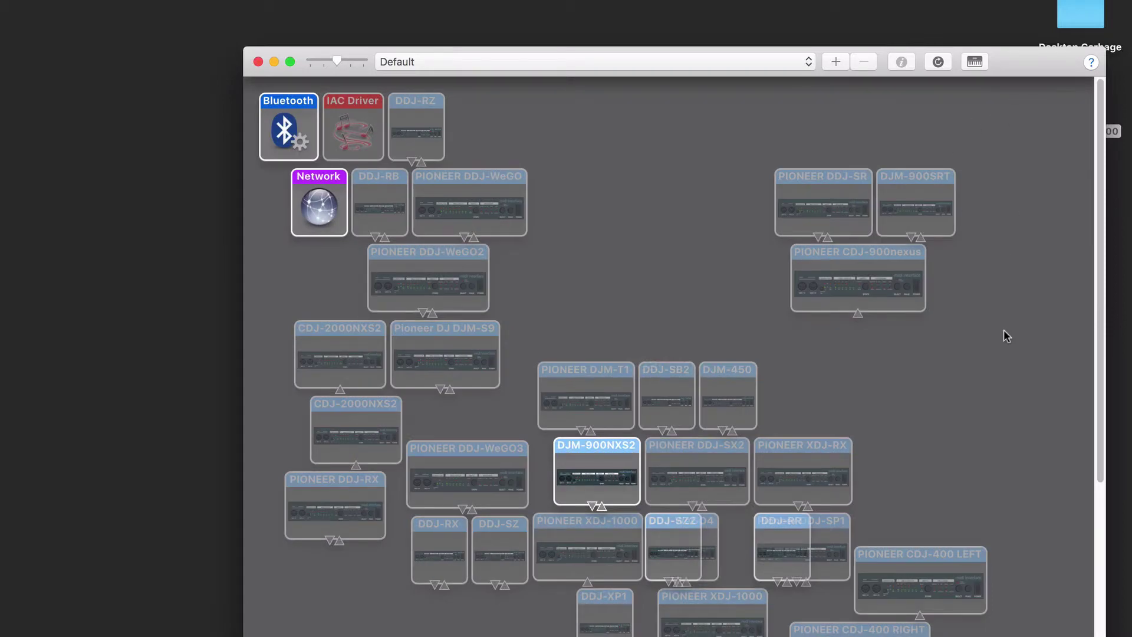
pyautogui.click(1096, 541)
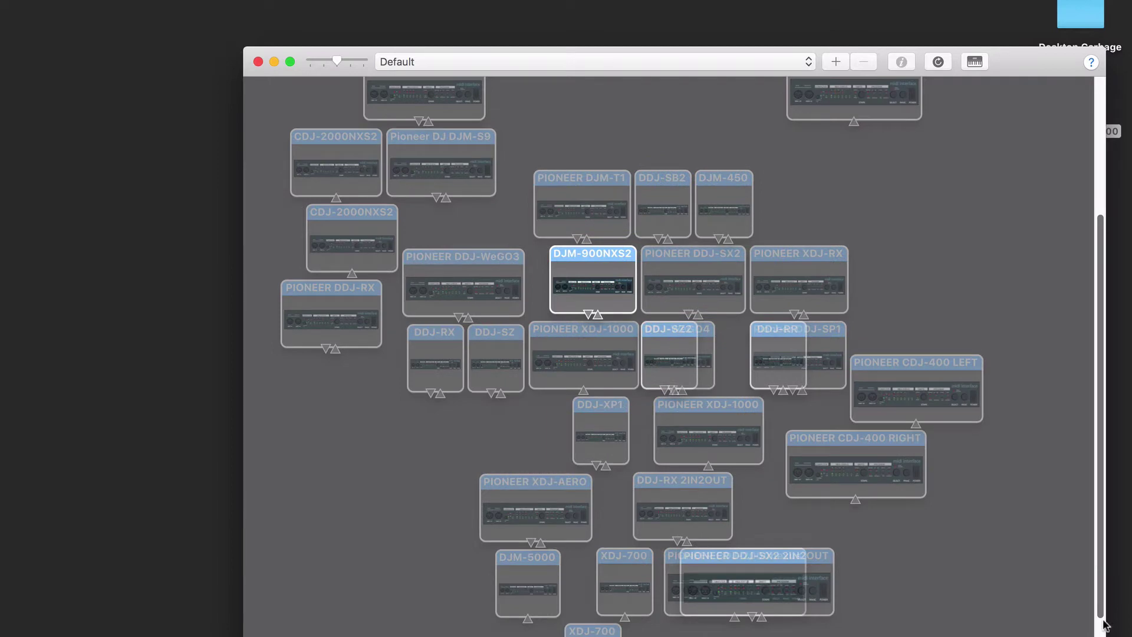
pyautogui.scroll(-3, 634, 619)
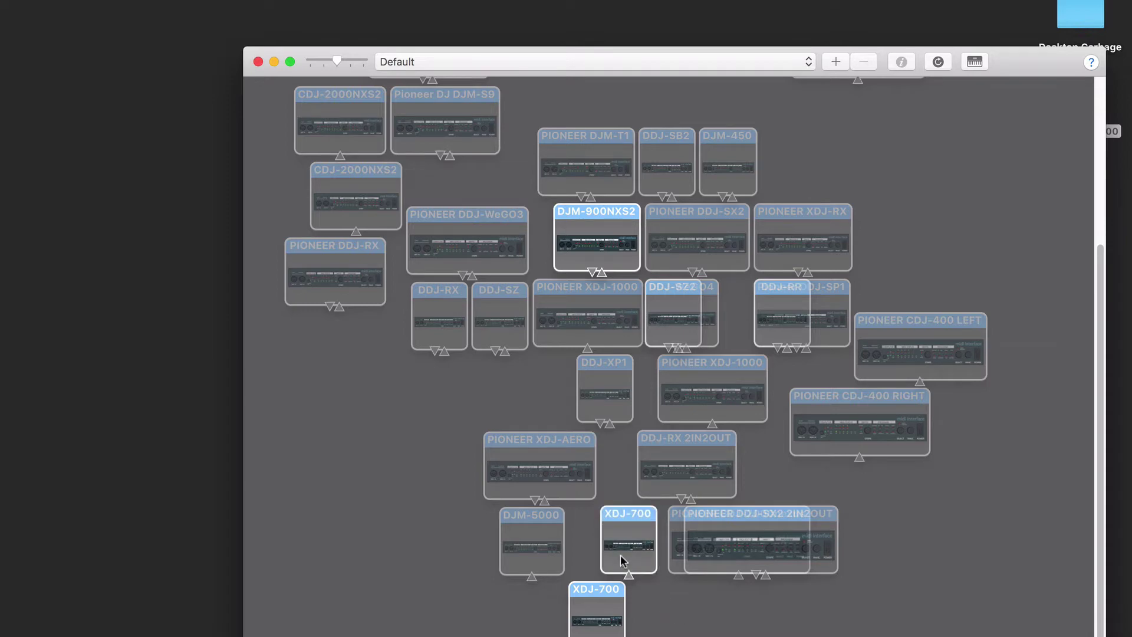
# - Open the Audio Devices window and inspect both XDJ-700 players' output settings
pyautogui.click(259, 0)
pyautogui.press('super+1')
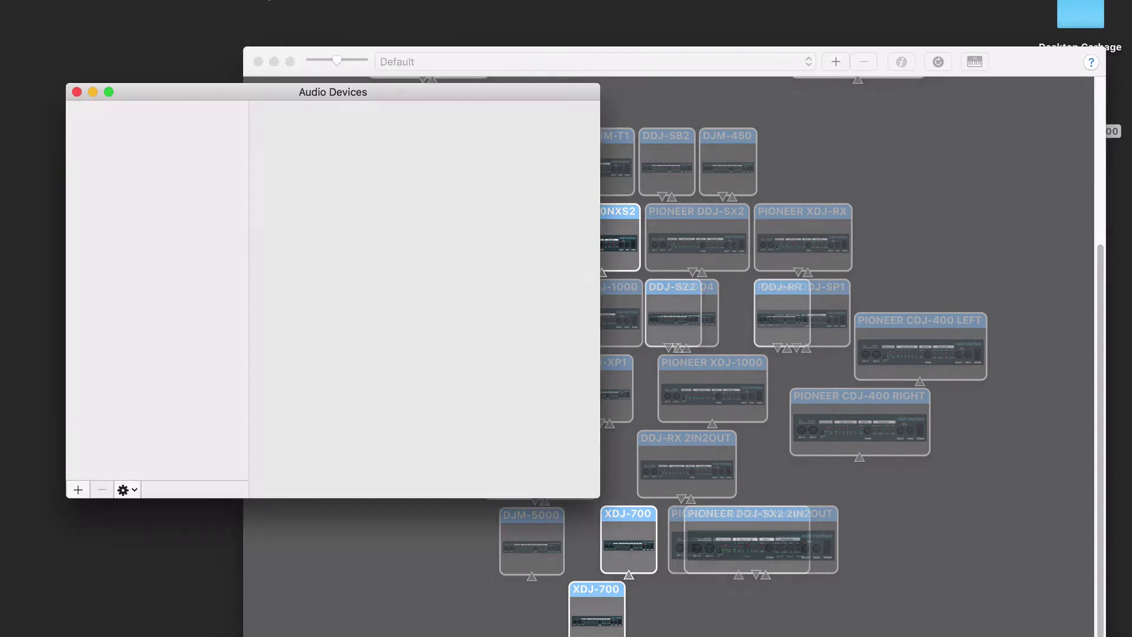
pyautogui.click(176, 182)
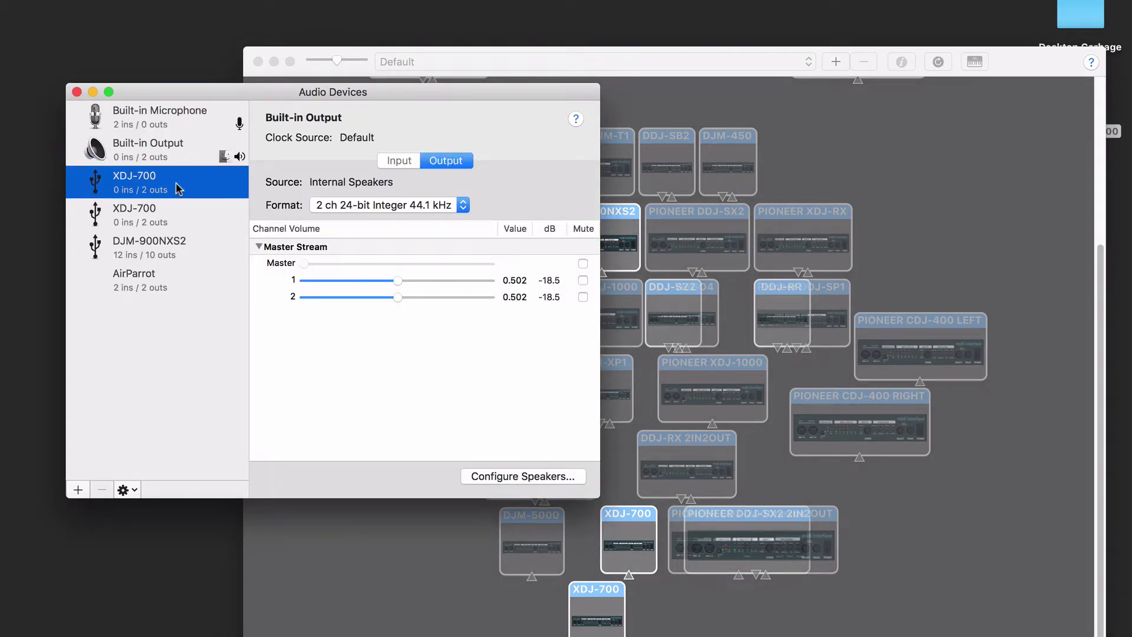
pyautogui.click(151, 213)
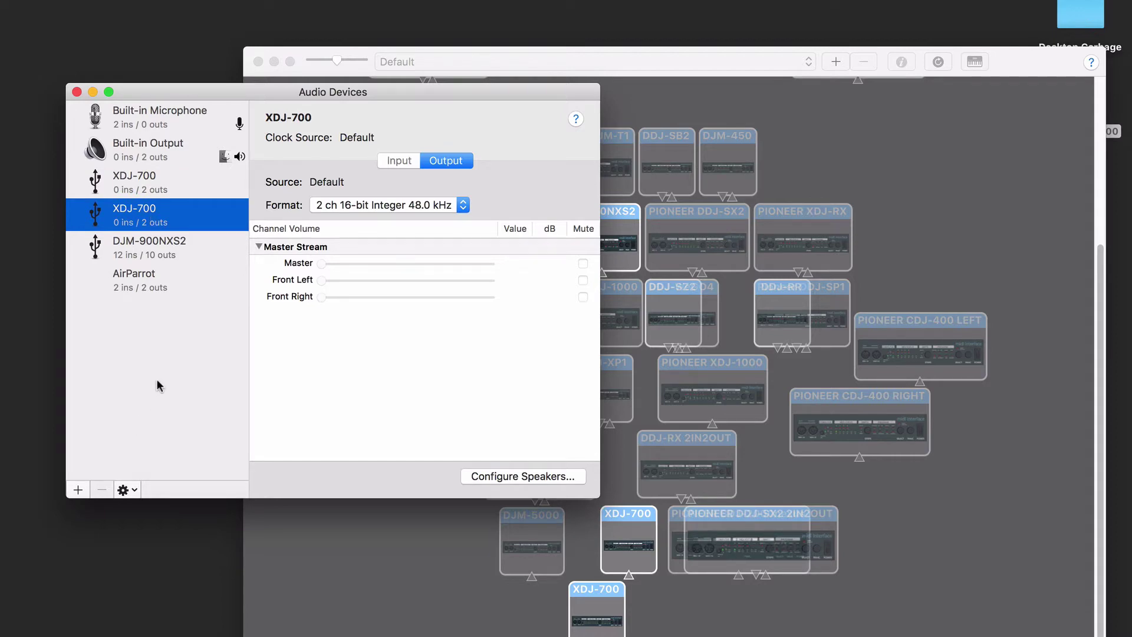
# - Create a new Aggregate Device that uses both XDJ-700 players
pyautogui.click(77, 488)
pyautogui.click(104, 508)
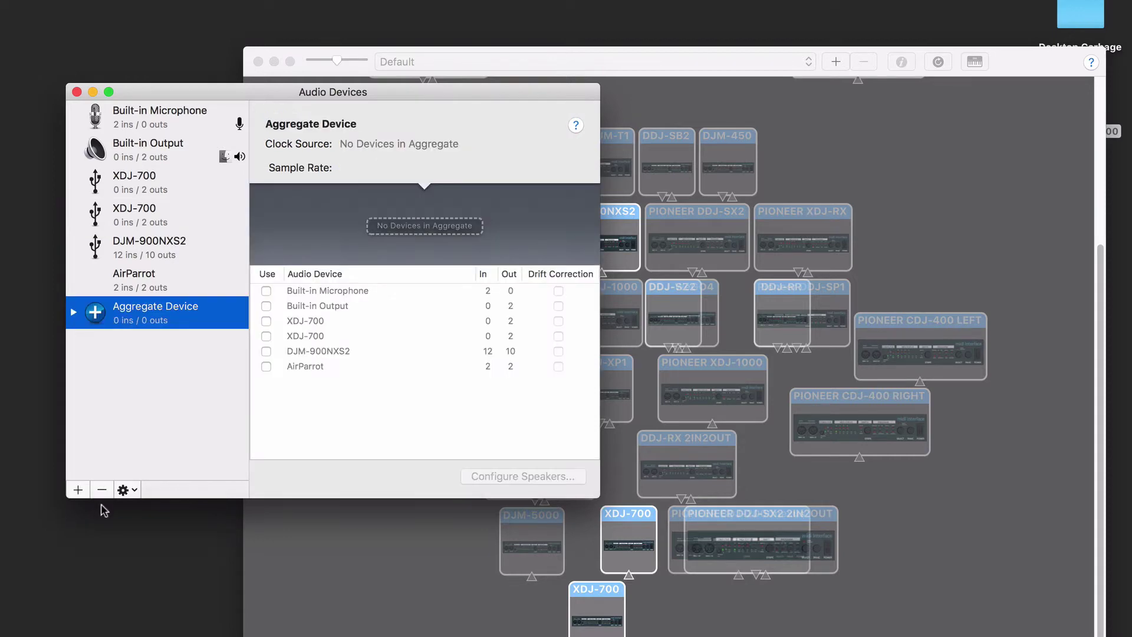
pyautogui.click(266, 321)
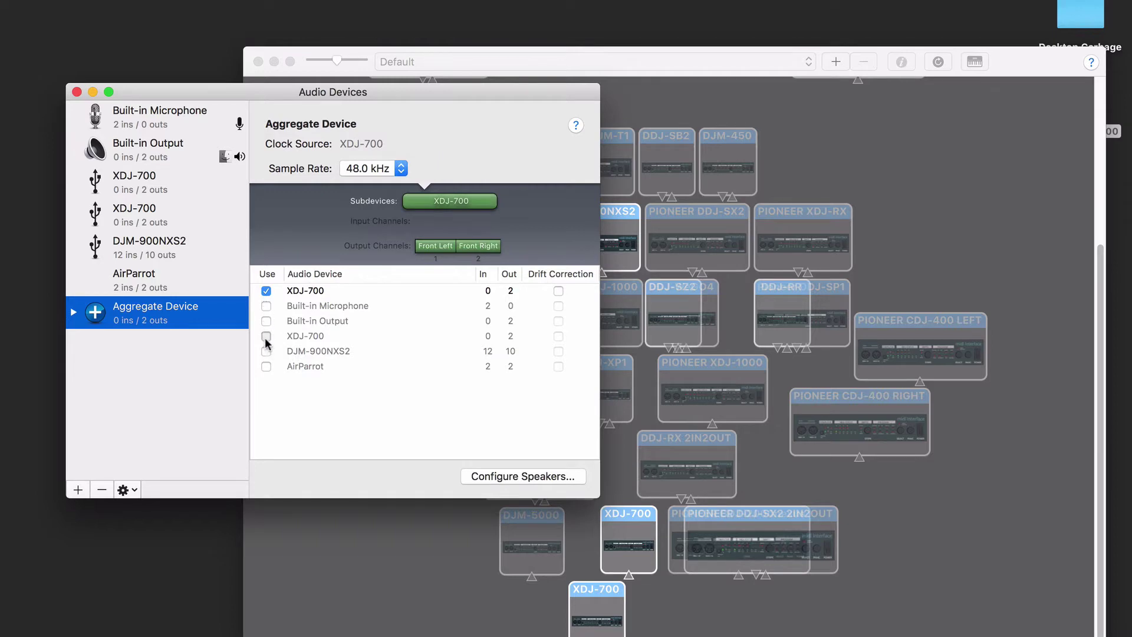
pyautogui.click(266, 336)
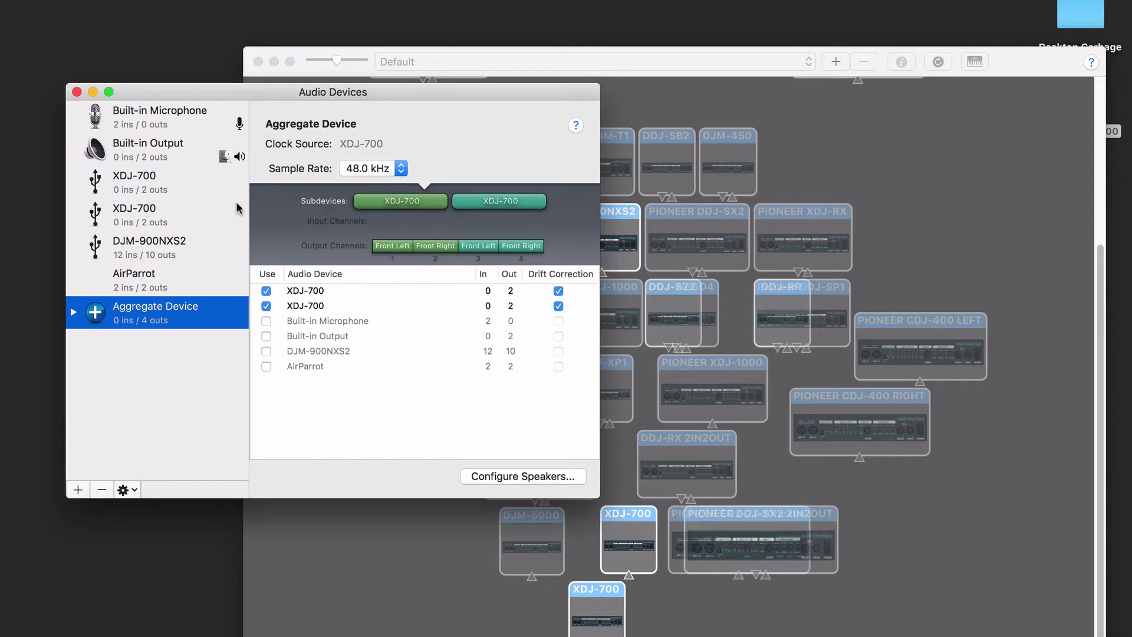
# - Launch Traktor and set its audio device to the Aggregate Device at 48000 Hz
pyautogui.press('super+space')
pyautogui.write('traktor')
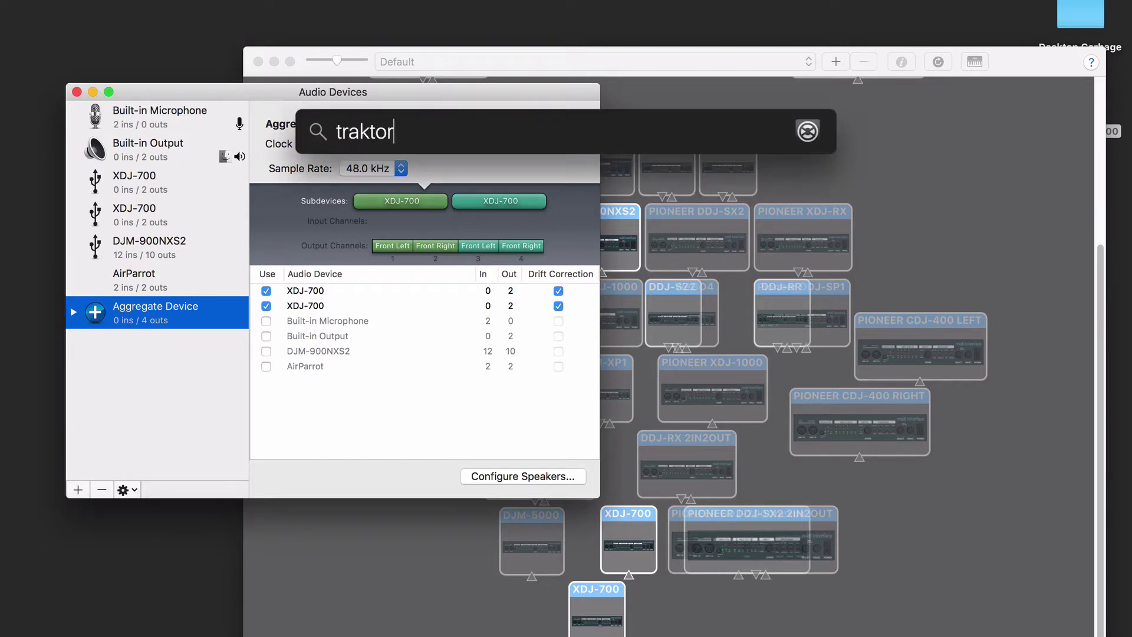
pyautogui.press('Return')
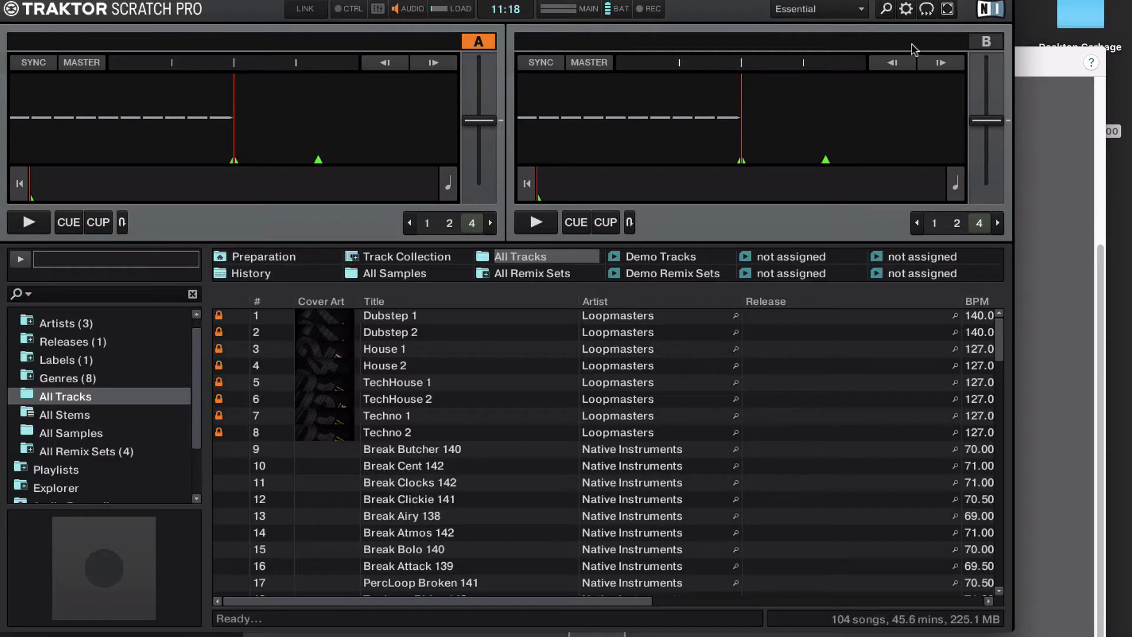
pyautogui.click(906, 9)
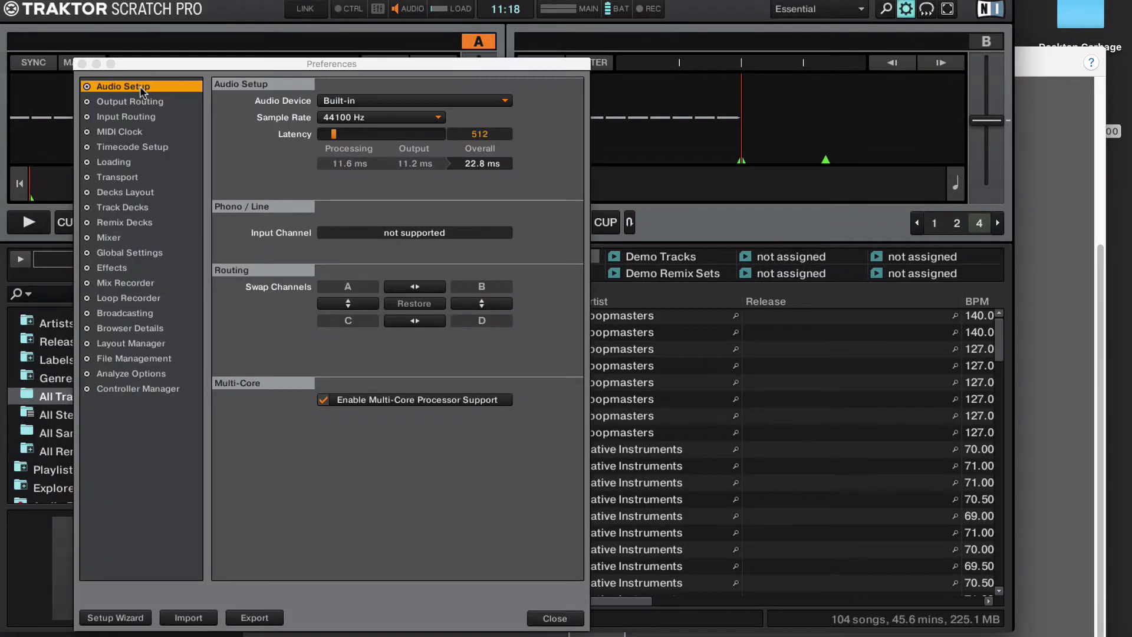
pyautogui.click(340, 103)
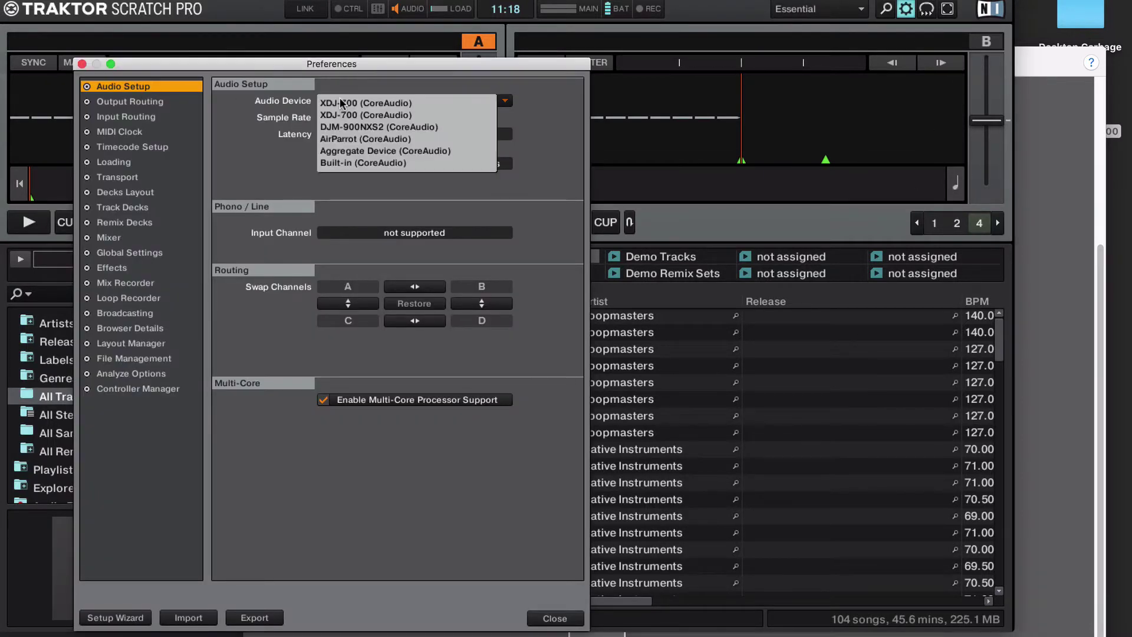
pyautogui.click(381, 152)
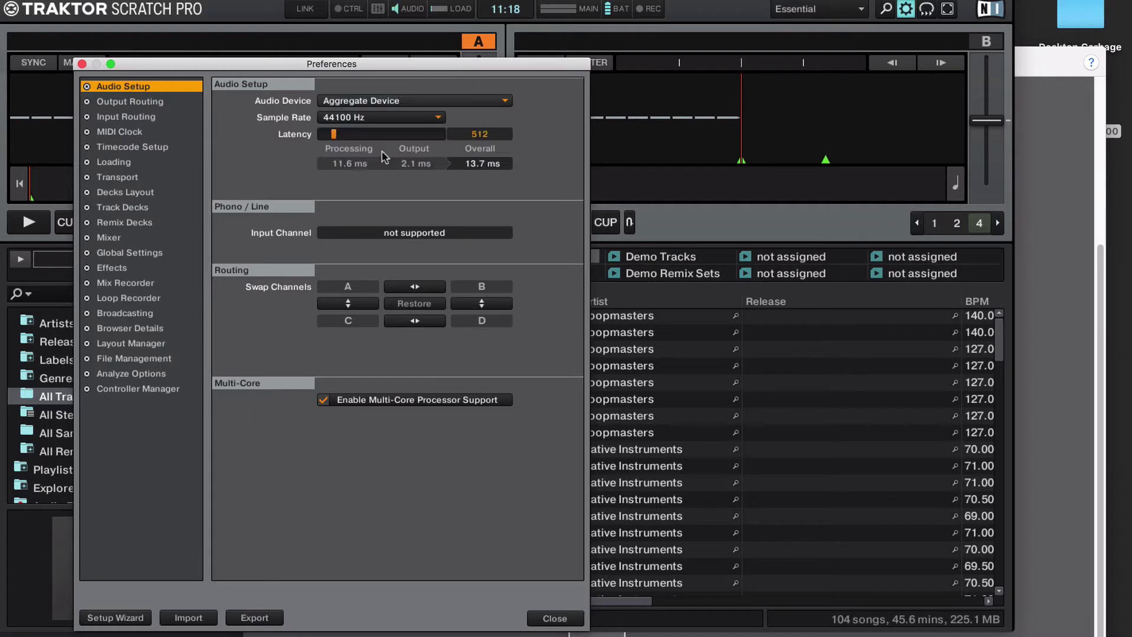
pyautogui.click(348, 118)
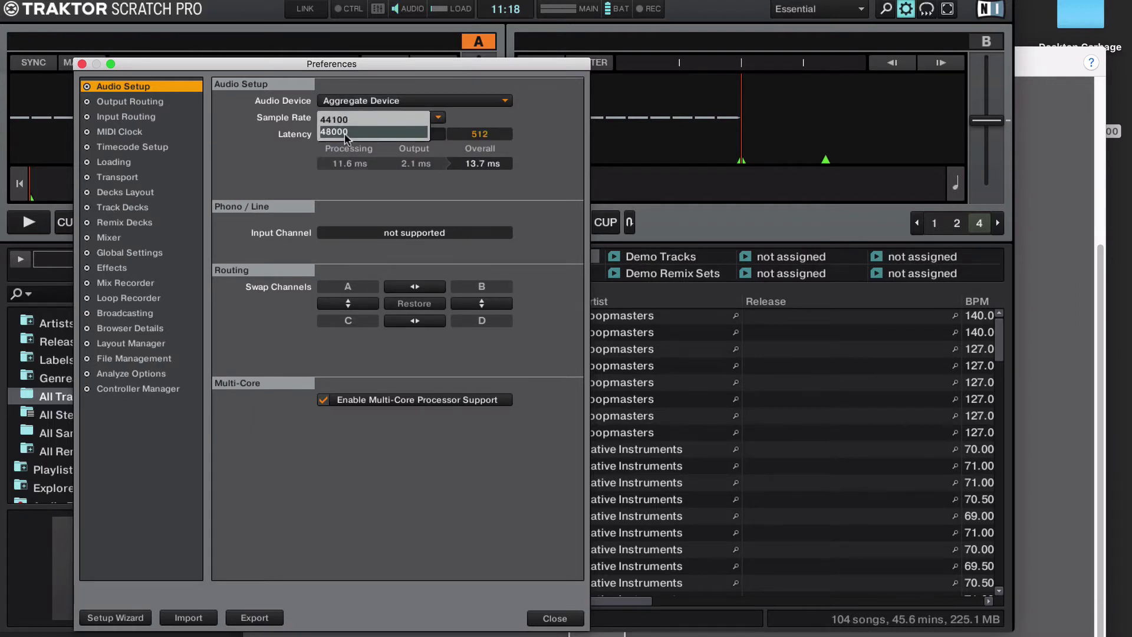
pyautogui.click(346, 132)
# - Switch output routing to External mixing and send deck B to outputs 3 and 4
pyautogui.click(142, 101)
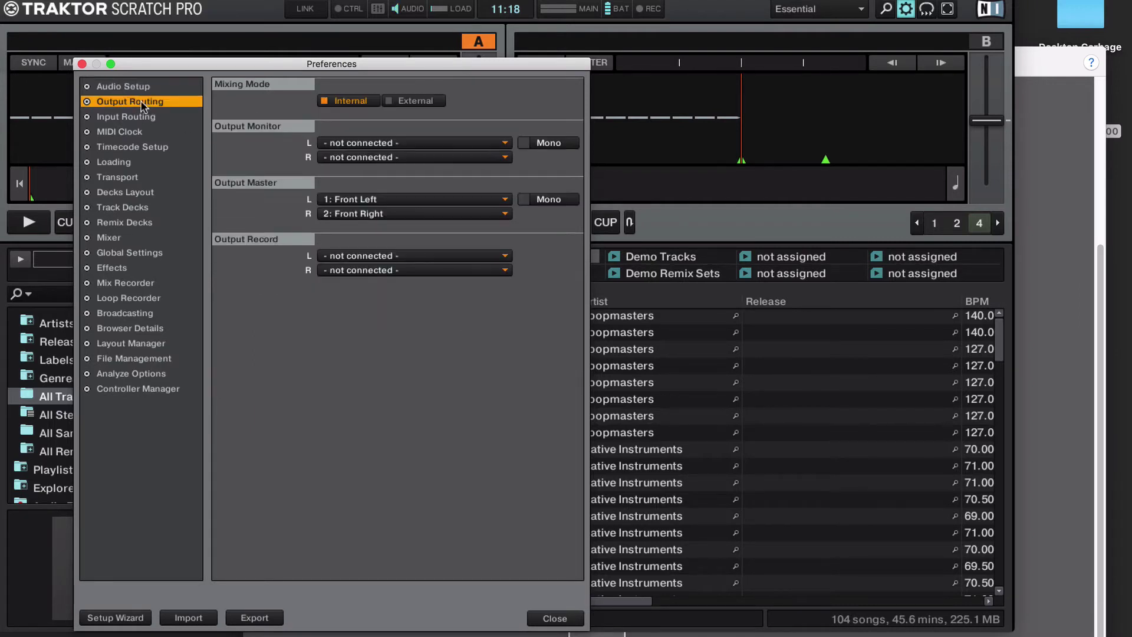
pyautogui.click(406, 101)
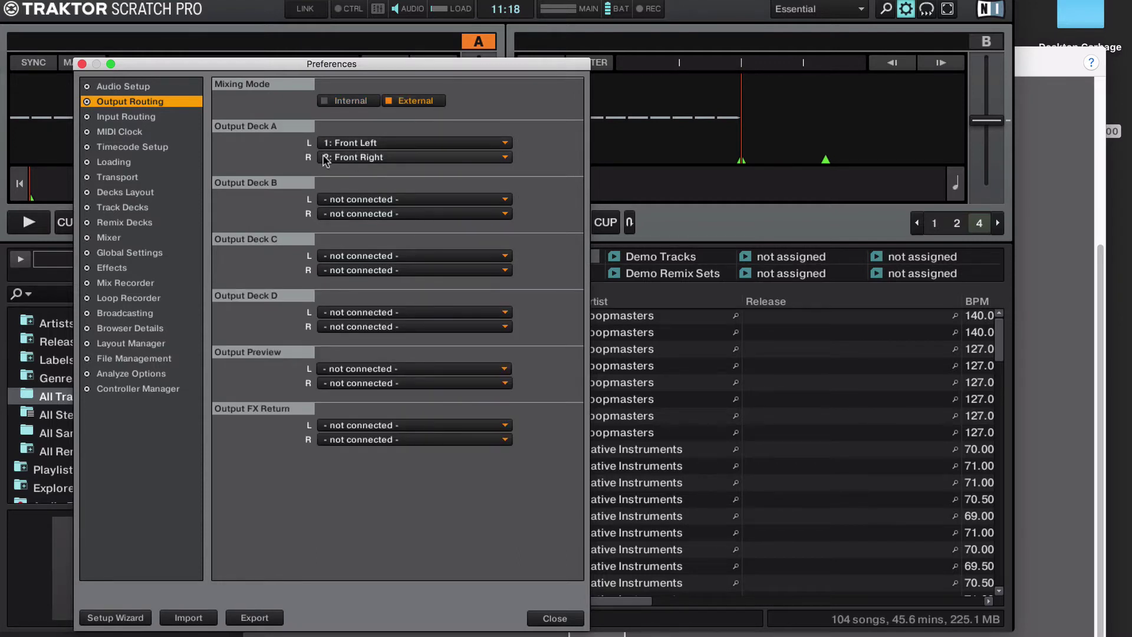
pyautogui.click(357, 201)
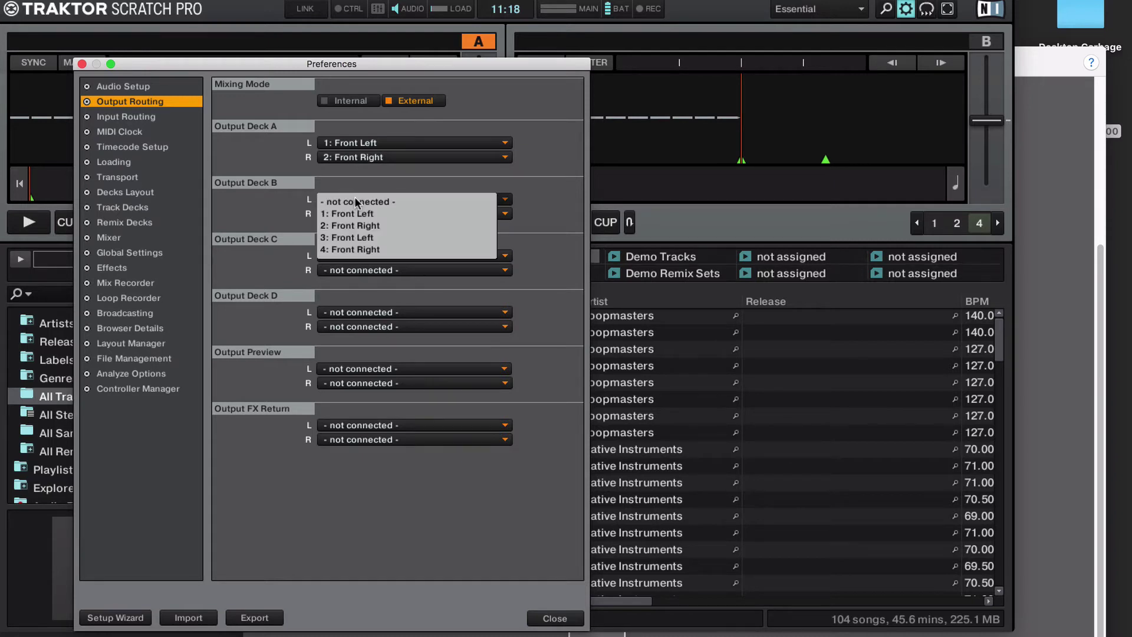
pyautogui.click(376, 239)
pyautogui.click(381, 213)
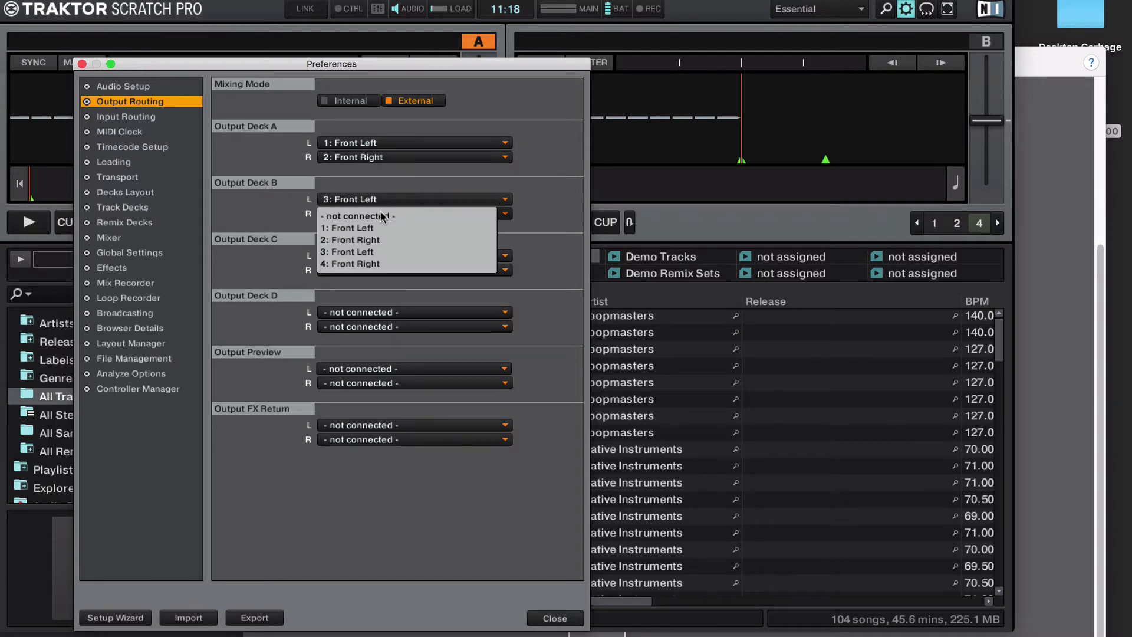
pyautogui.click(362, 270)
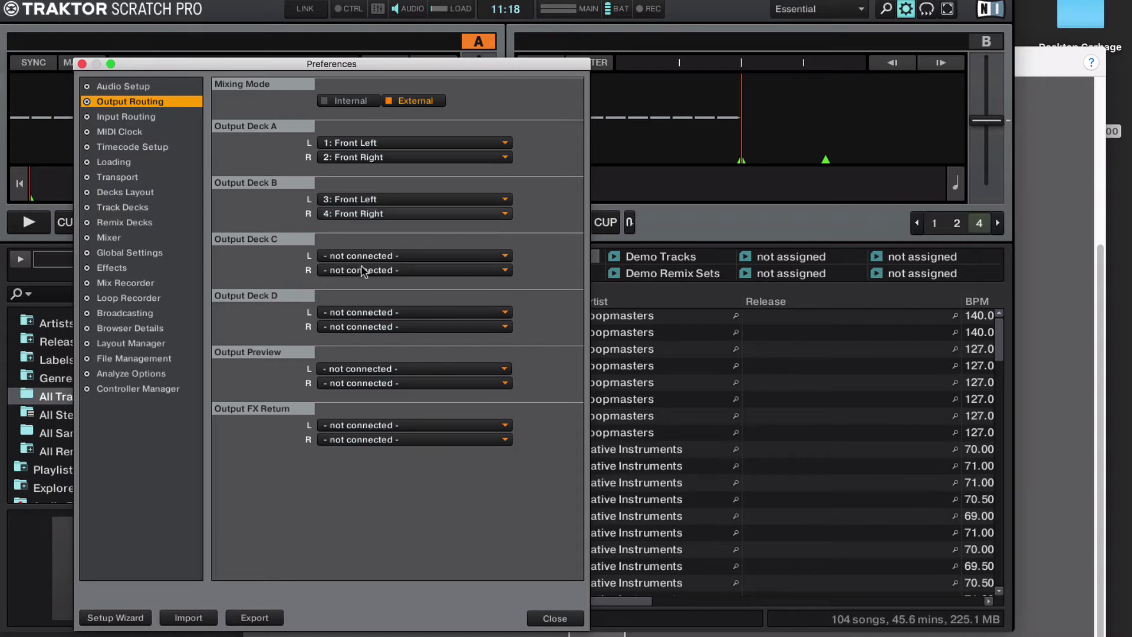
# - In Controller Manager, import the Desktop mapping file PIONEER XDJ 700 TEO F.tsi
pyautogui.click(116, 391)
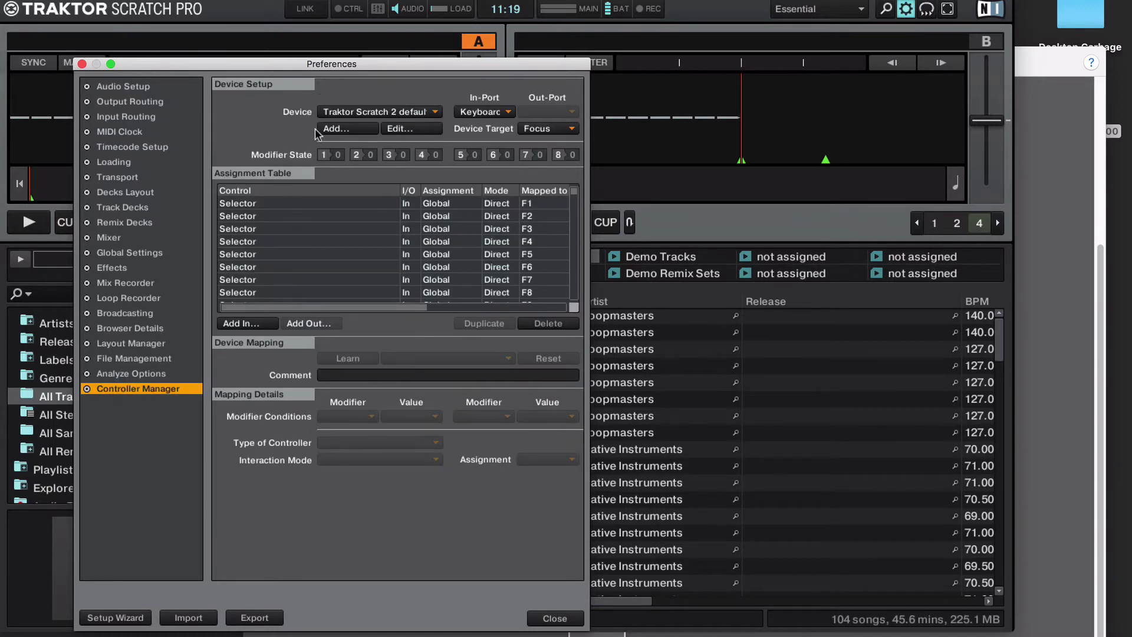
pyautogui.click(333, 132)
pyautogui.moveTo(377, 204)
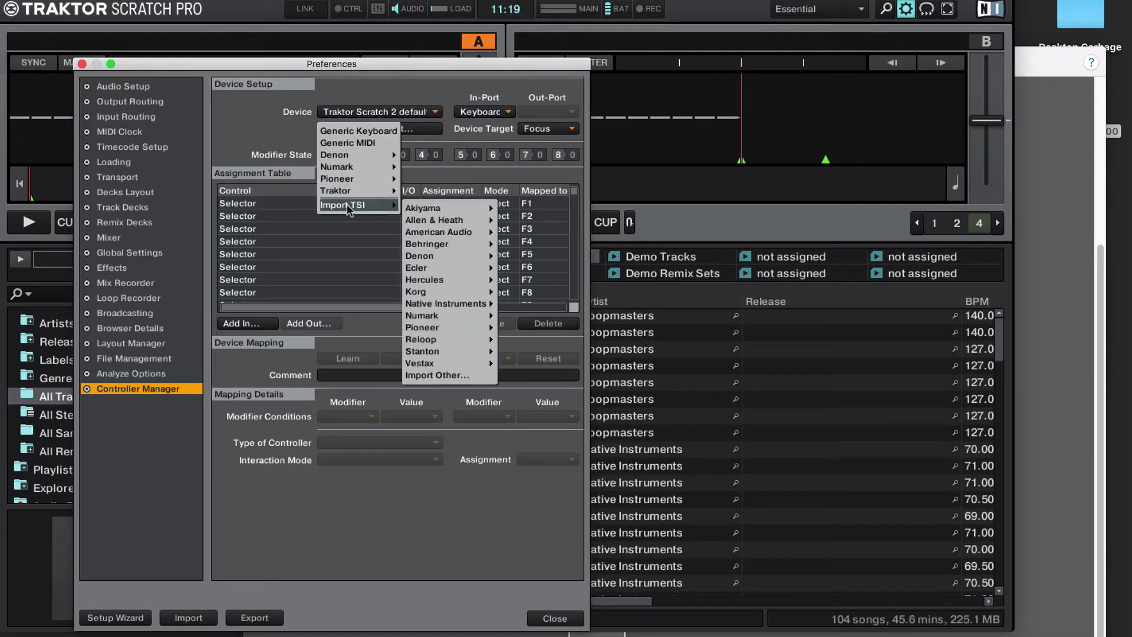
pyautogui.moveTo(430, 327)
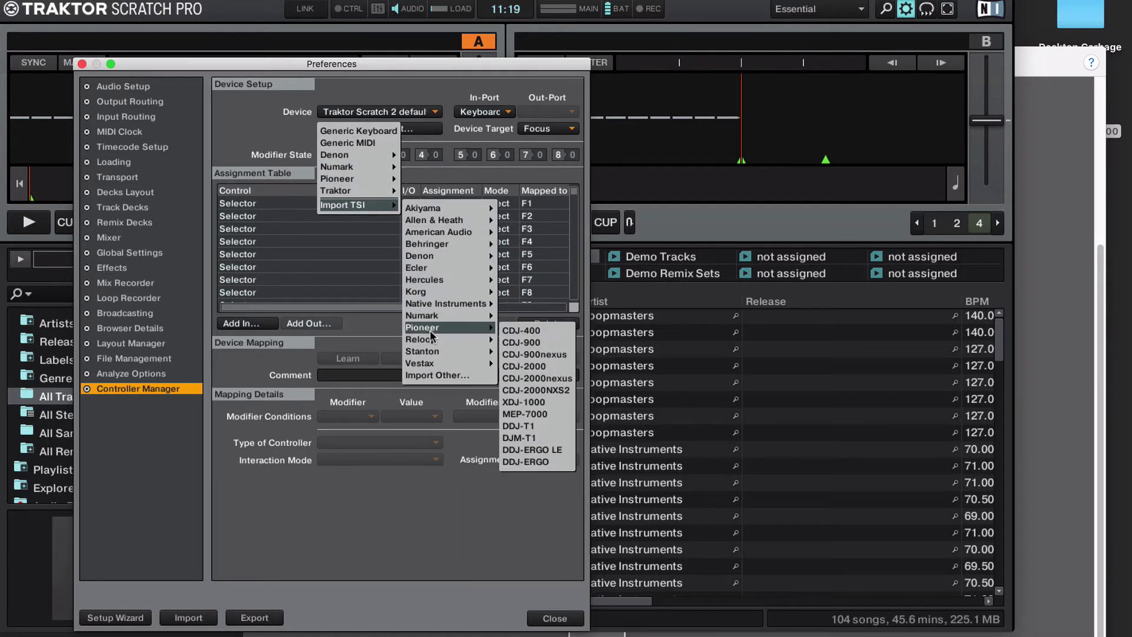
pyautogui.click(430, 376)
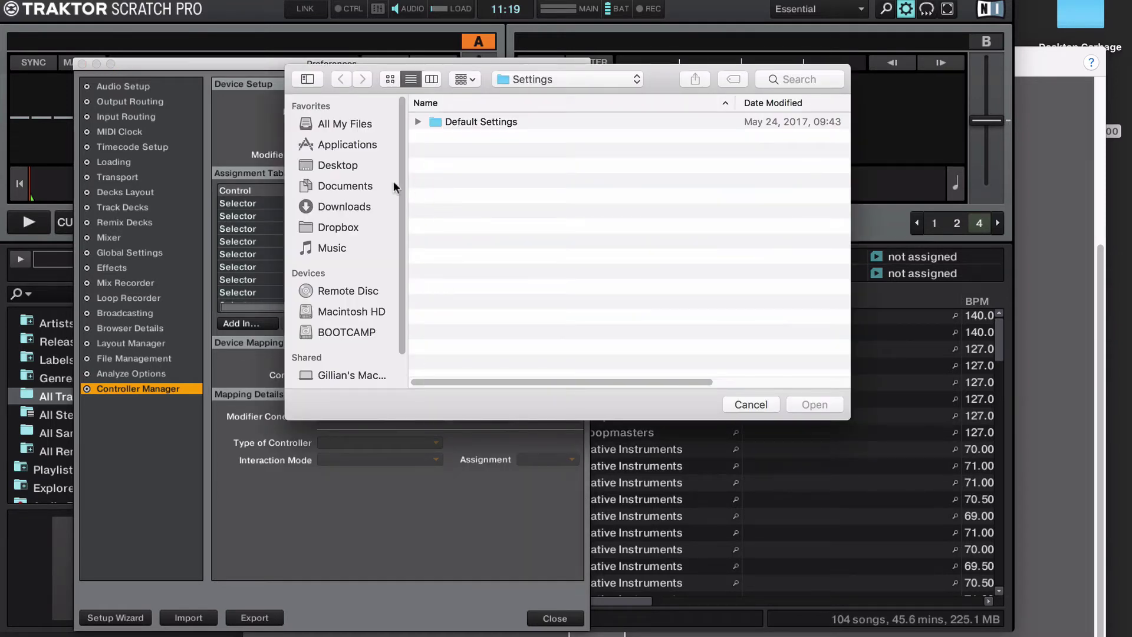
pyautogui.click(338, 163)
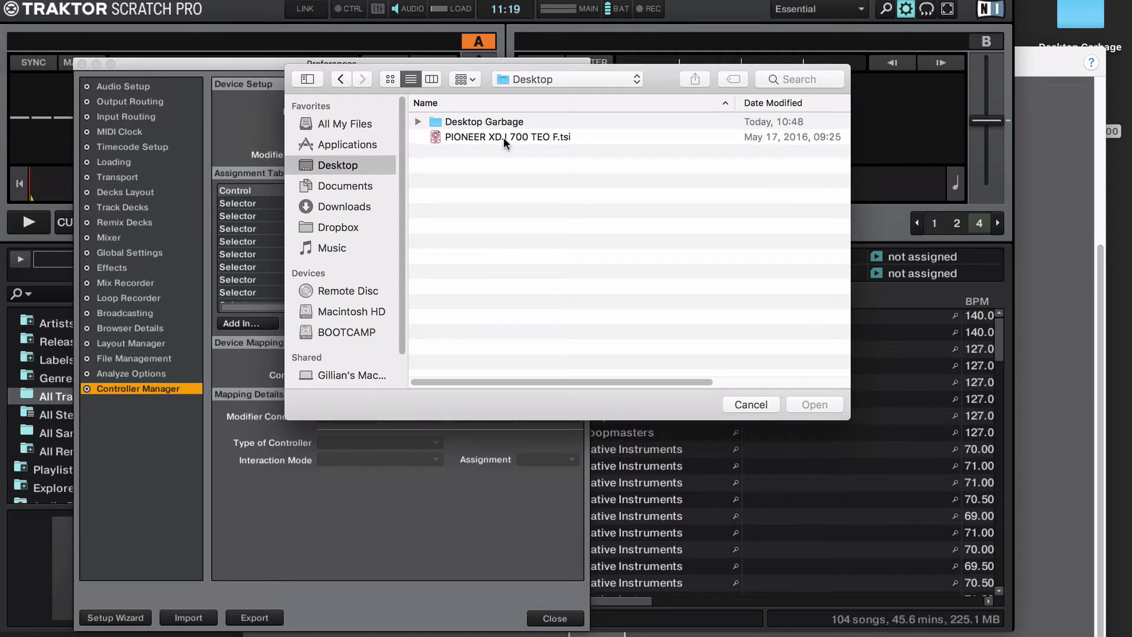
pyautogui.click(501, 137)
pyautogui.click(813, 404)
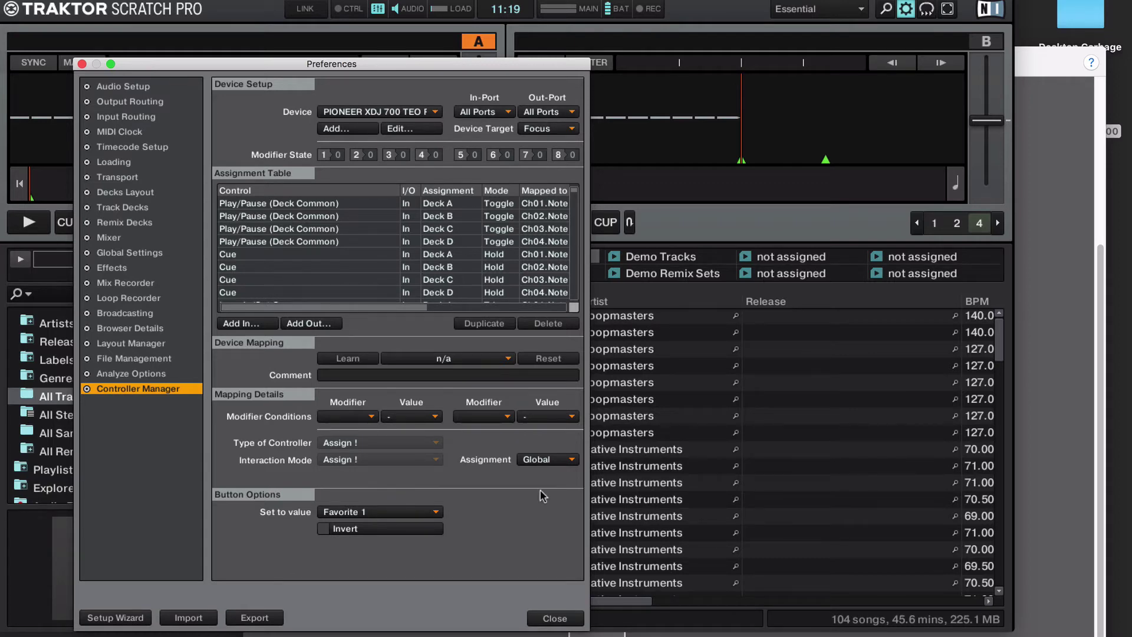
# - Close Traktor's Preferences window
pyautogui.click(553, 617)
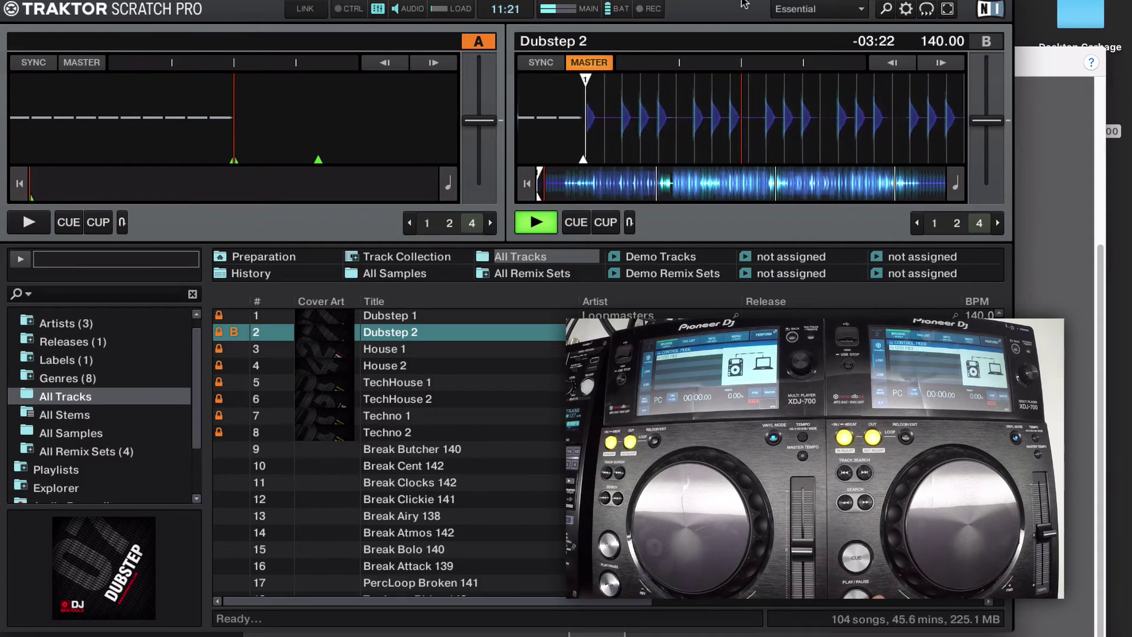
# - Switch to Audio MIDI Setup and swap the order of the two XDJ-700 subdevices
pyautogui.press('super+Tab')
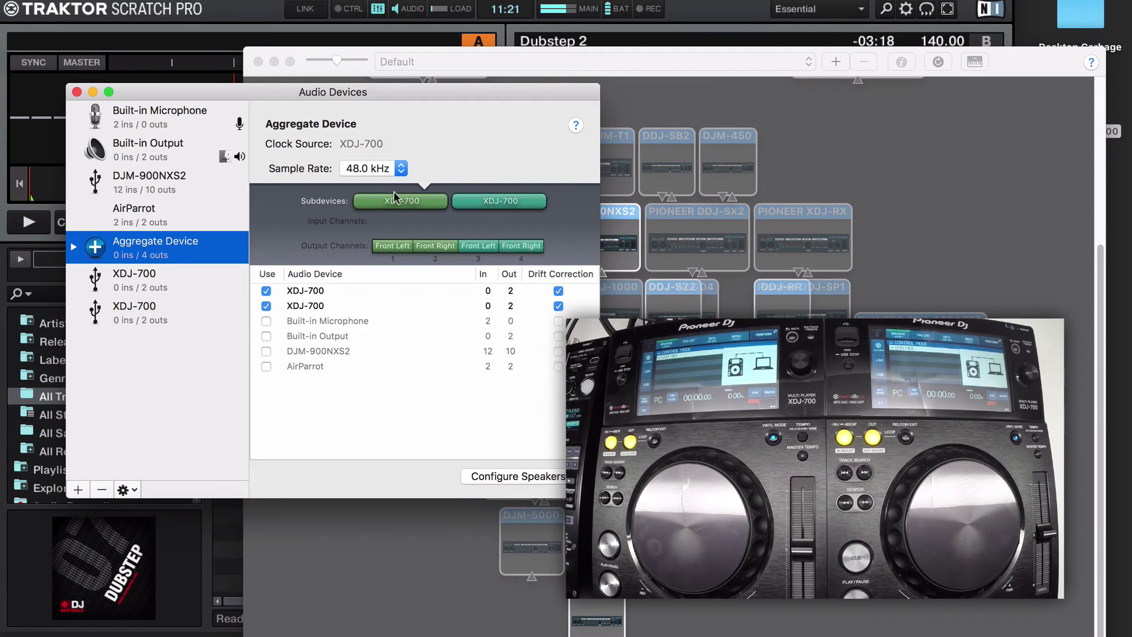
pyautogui.click(468, 206)
pyautogui.moveTo(468, 206); pyautogui.dragTo(353, 210)
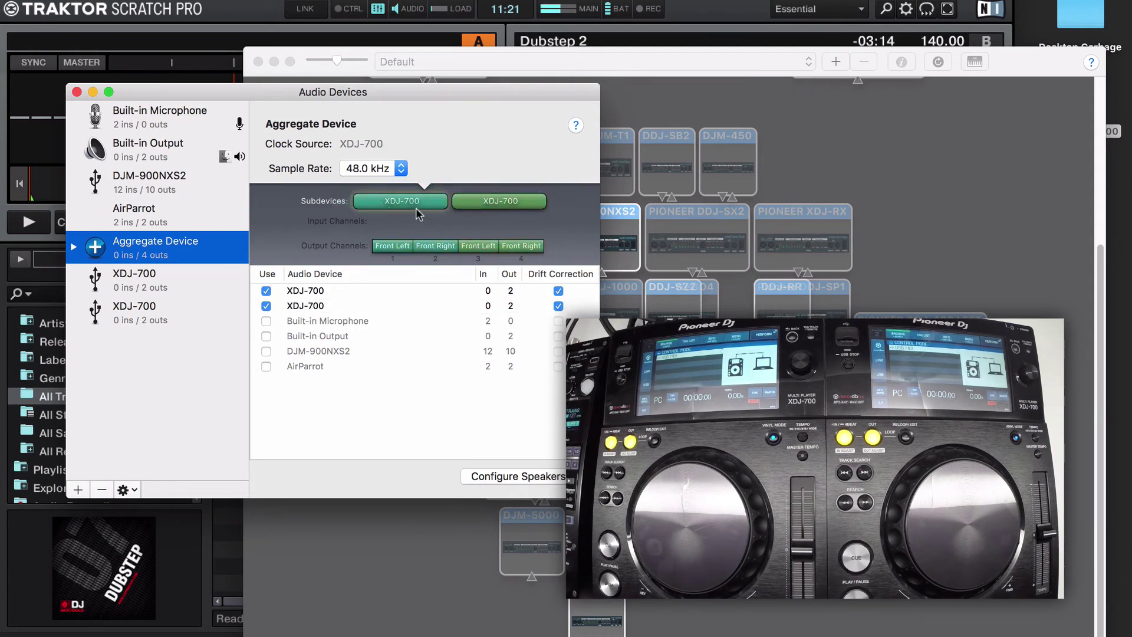
pyautogui.moveTo(392, 203); pyautogui.dragTo(554, 203)
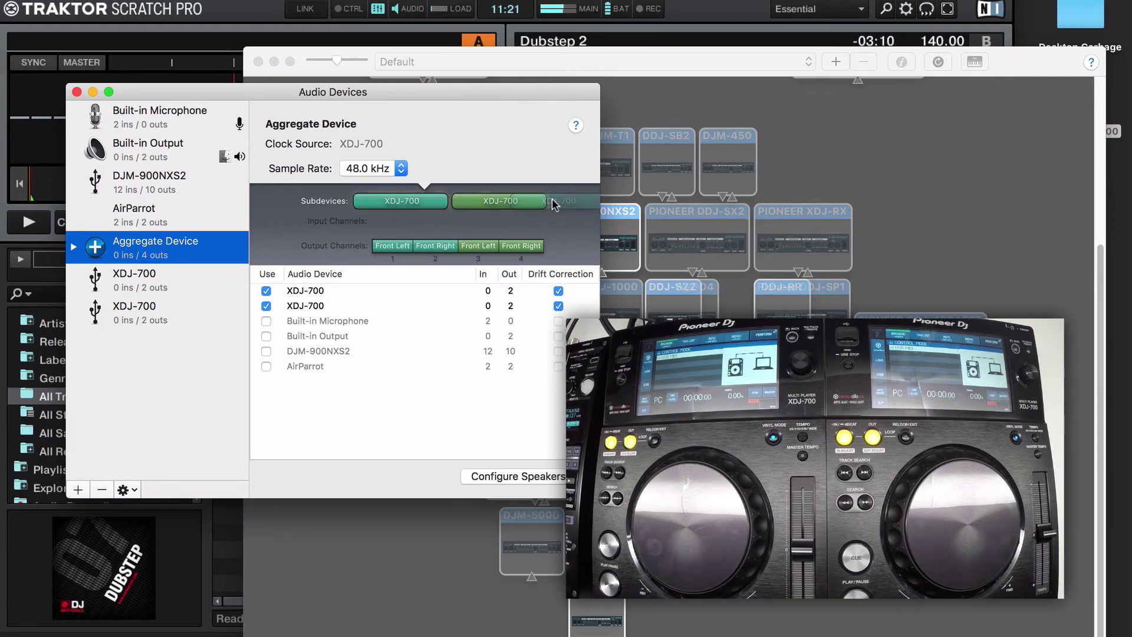
# - Bring the Traktor Scratch Pro window back to the front
pyautogui.click(692, 12)
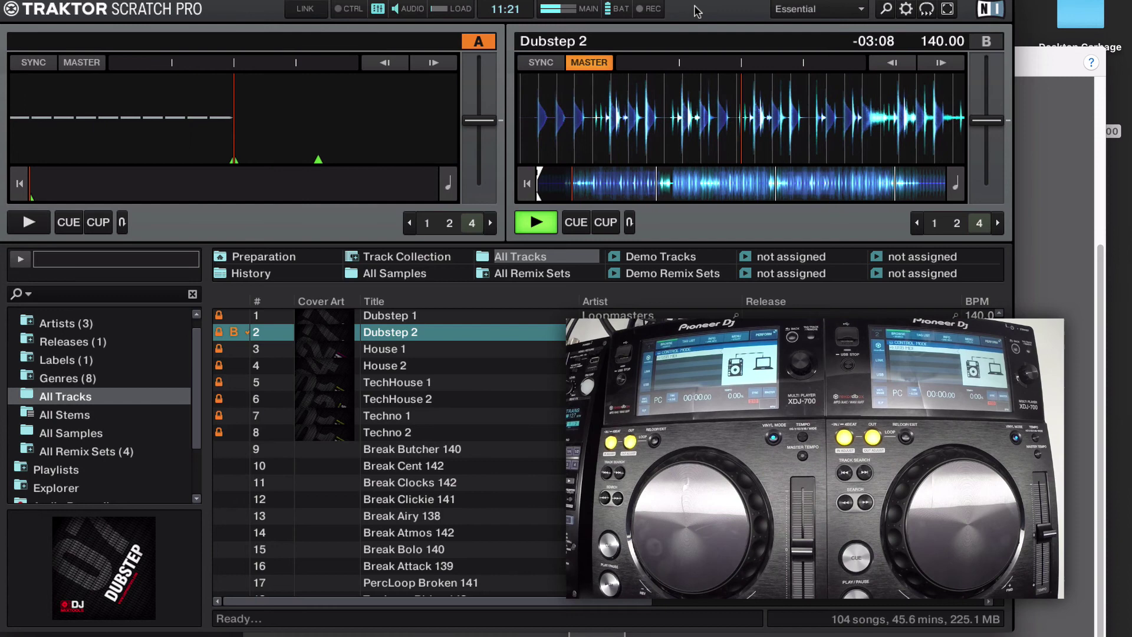